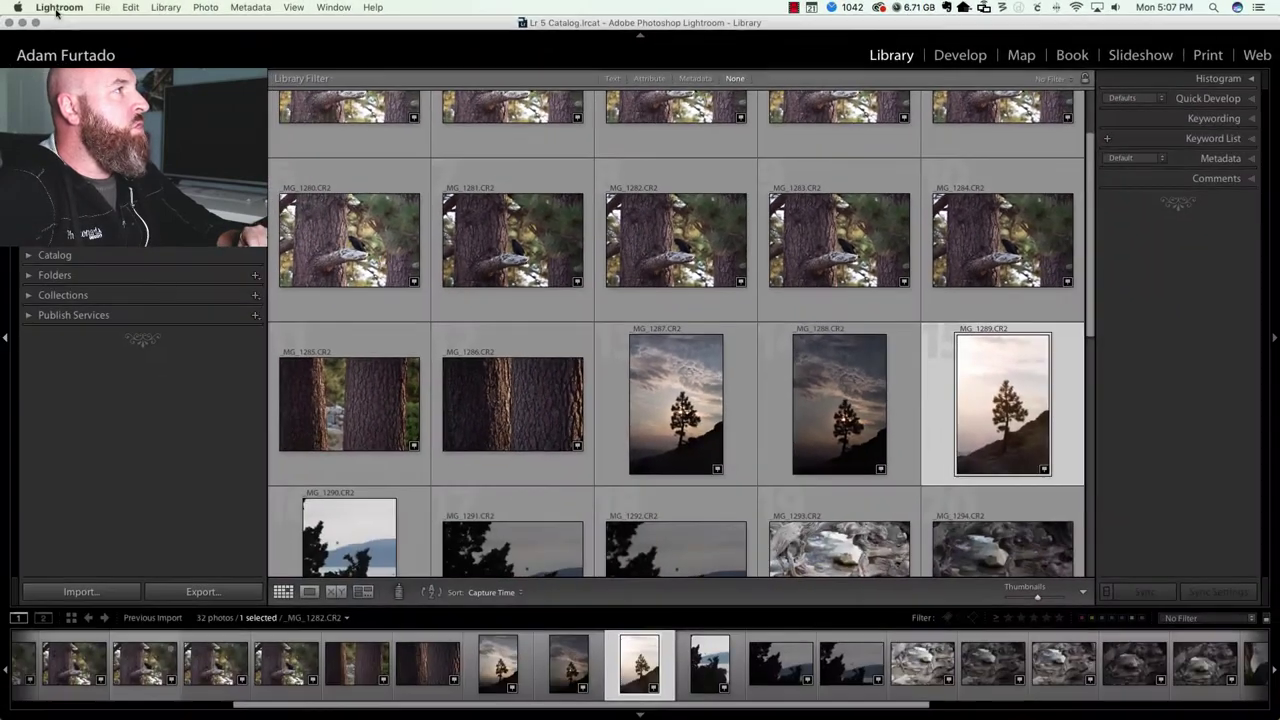
Step: Check the About Adobe Photoshop Lightroom 5.7 credits to confirm version 5, then dismiss them
{"action": "left_click", "coordinate": [58, 8]}
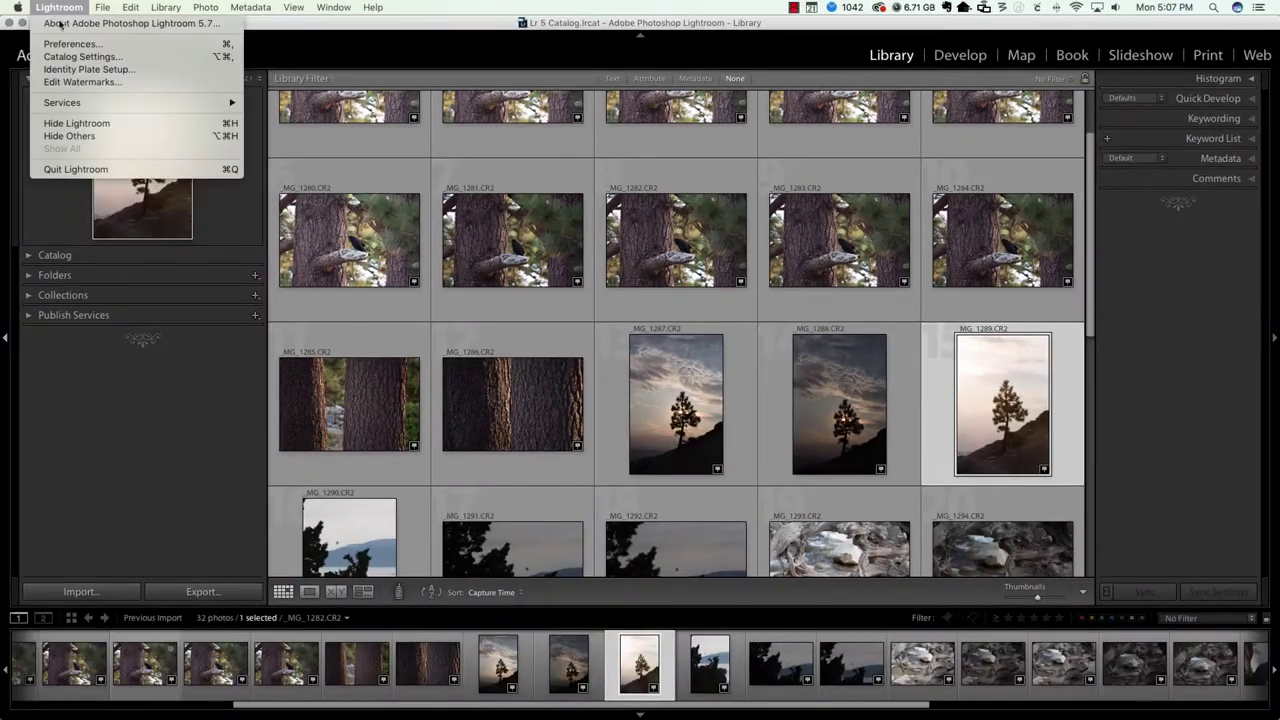
{"action": "left_click", "coordinate": [118, 24]}
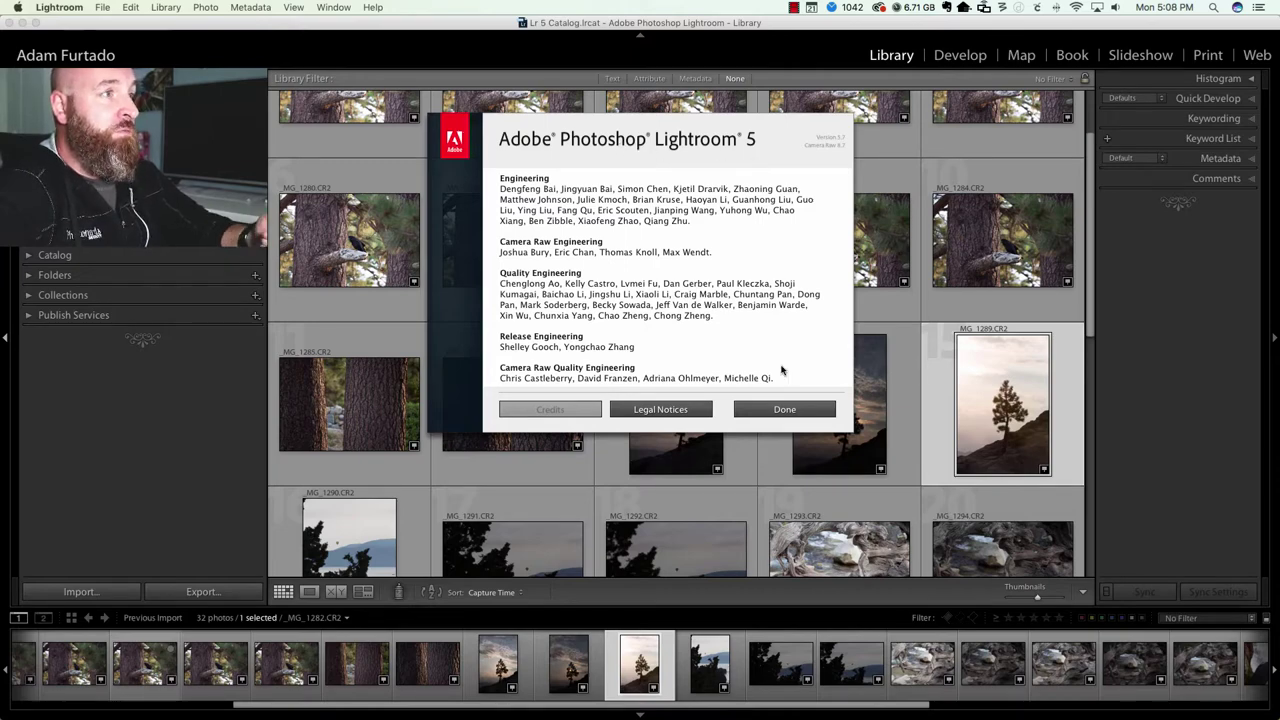
{"action": "left_click", "coordinate": [784, 409]}
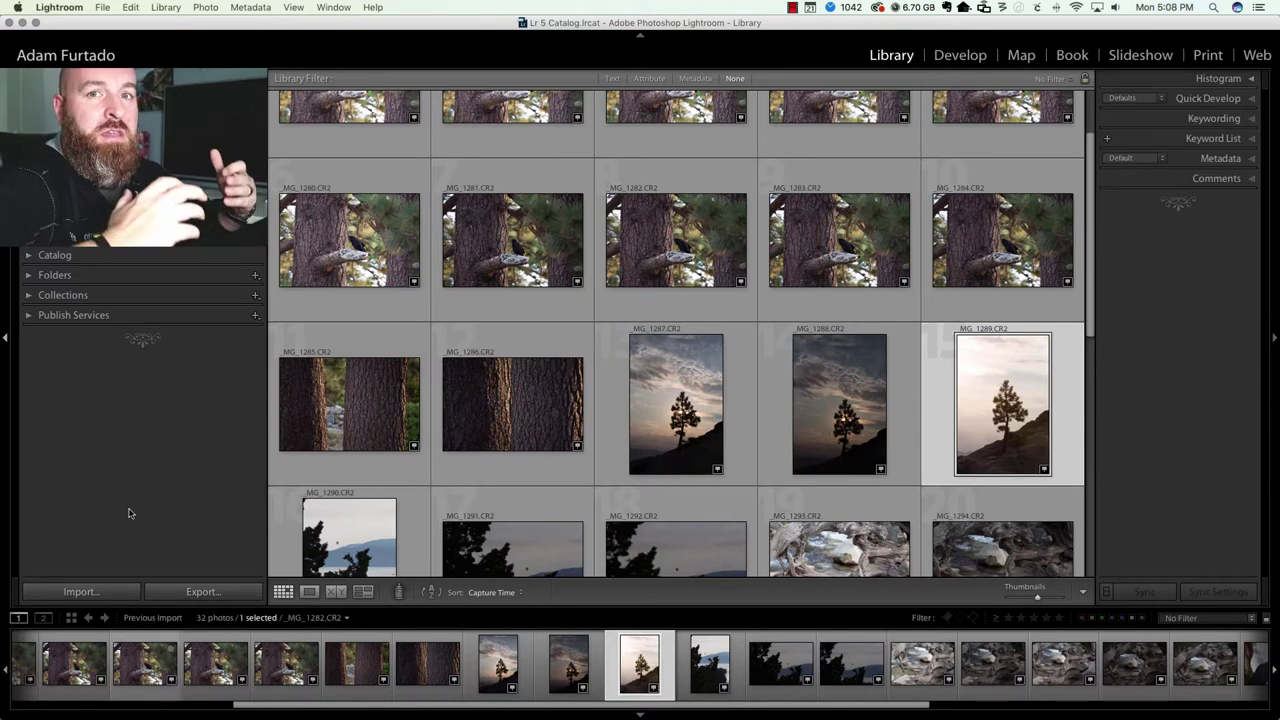
Step: Use the Catalog Settings location to show the Desktop's Lightroom 5 folder in Finder
{"action": "left_click", "coordinate": [60, 8]}
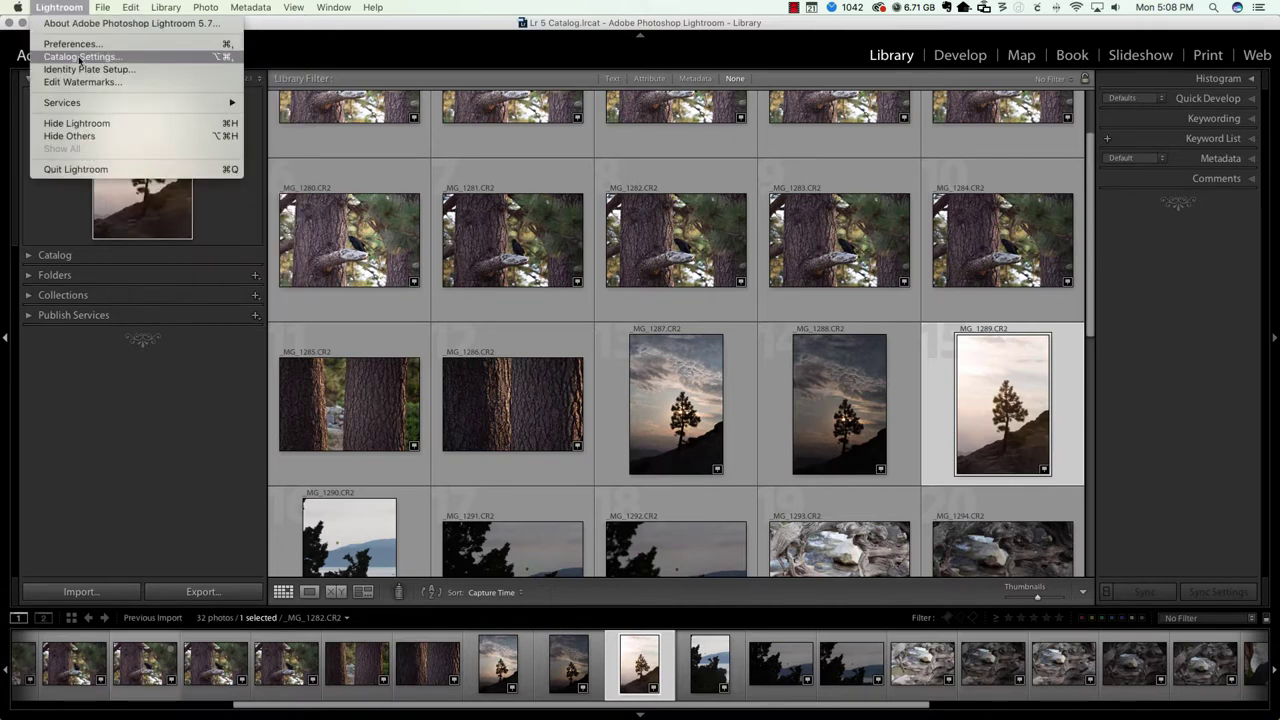
{"action": "left_click", "coordinate": [93, 57]}
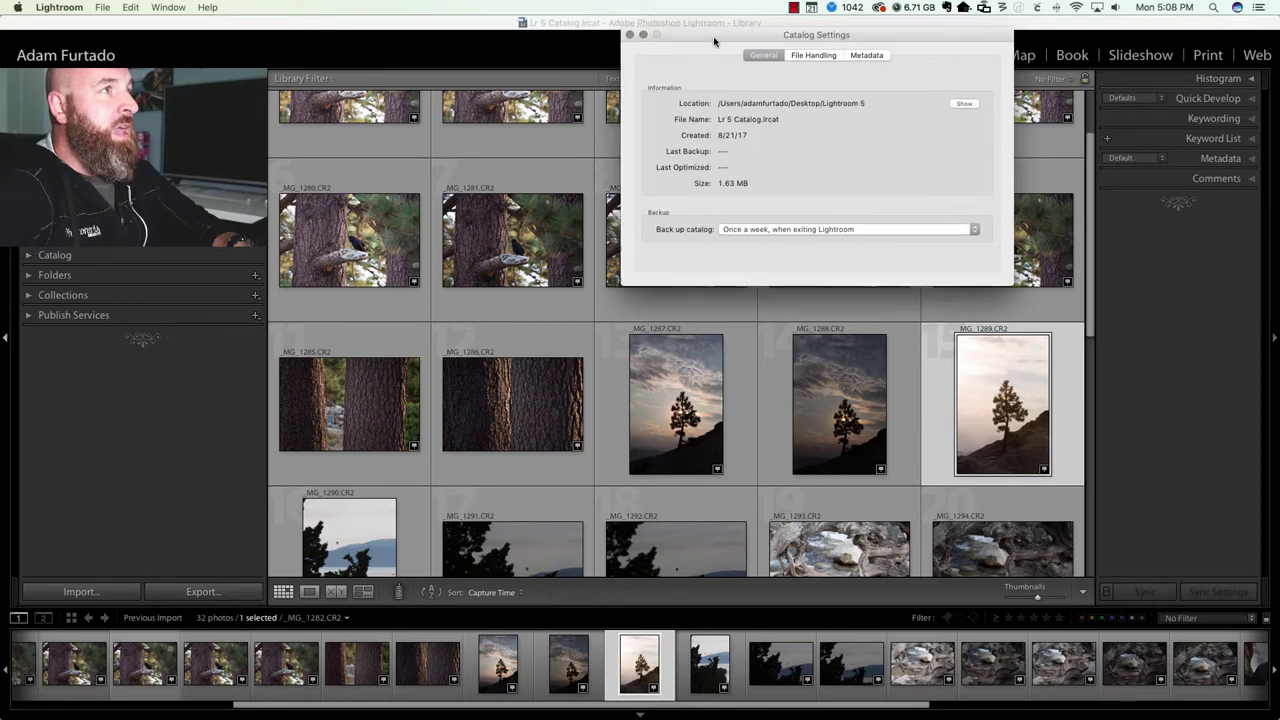
{"action": "left_click_drag", "start_coordinate": [714, 37], "coordinate": [601, 272]}
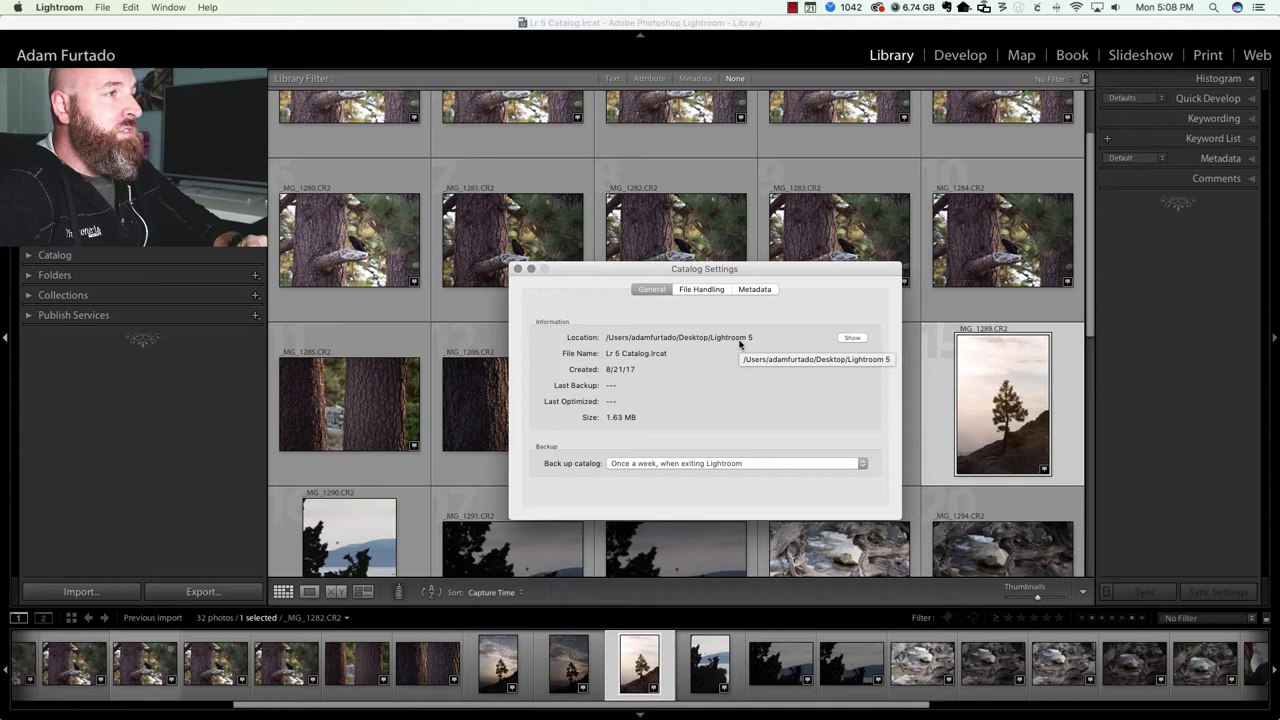
{"action": "left_click", "coordinate": [851, 341]}
{"action": "left_click", "coordinate": [457, 265]}
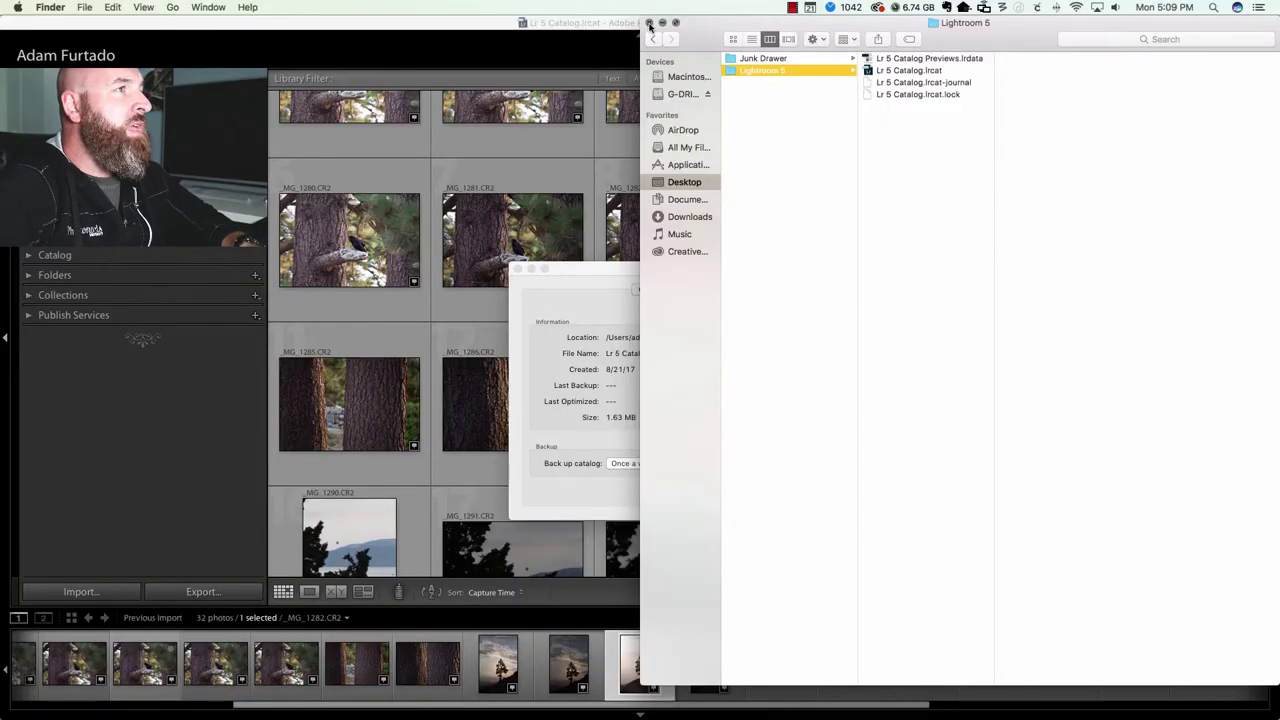
Step: Close the Finder folder window, the Catalog Settings dialog and the Lightroom 5 window
{"action": "left_click", "coordinate": [649, 22]}
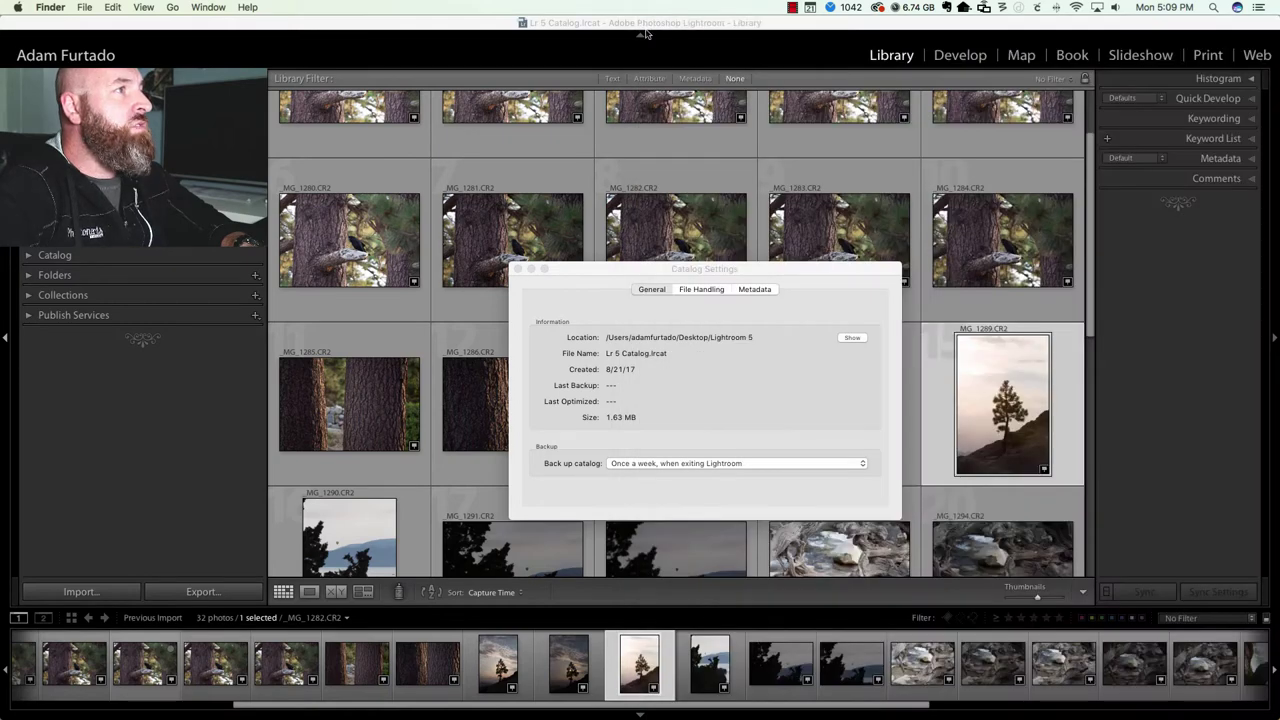
{"action": "left_click", "coordinate": [517, 270]}
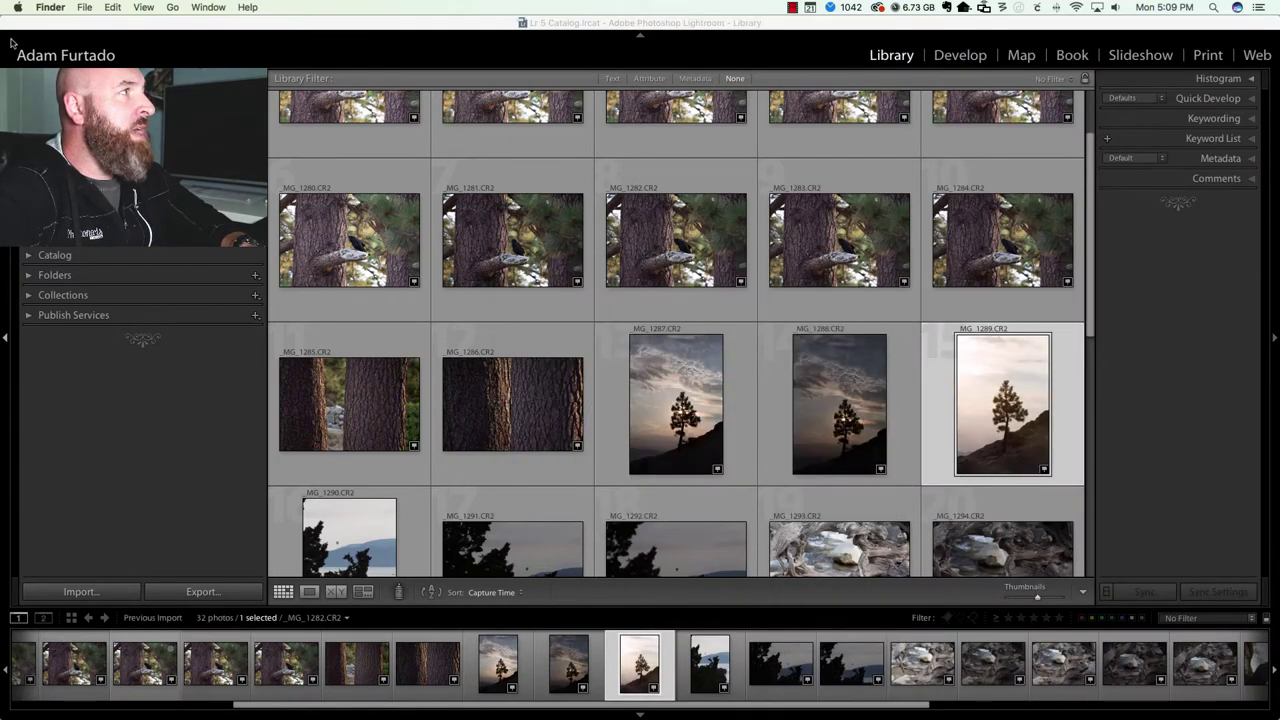
{"action": "left_click", "coordinate": [48, 23]}
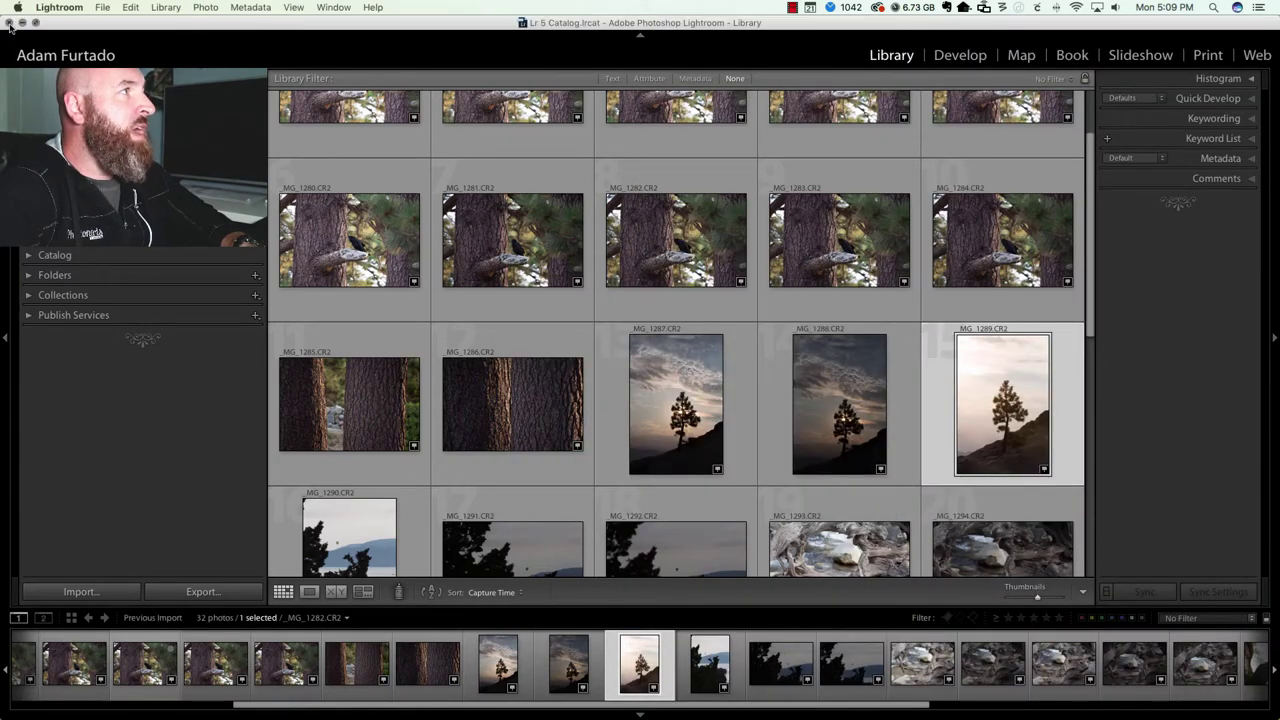
{"action": "left_click", "coordinate": [9, 23]}
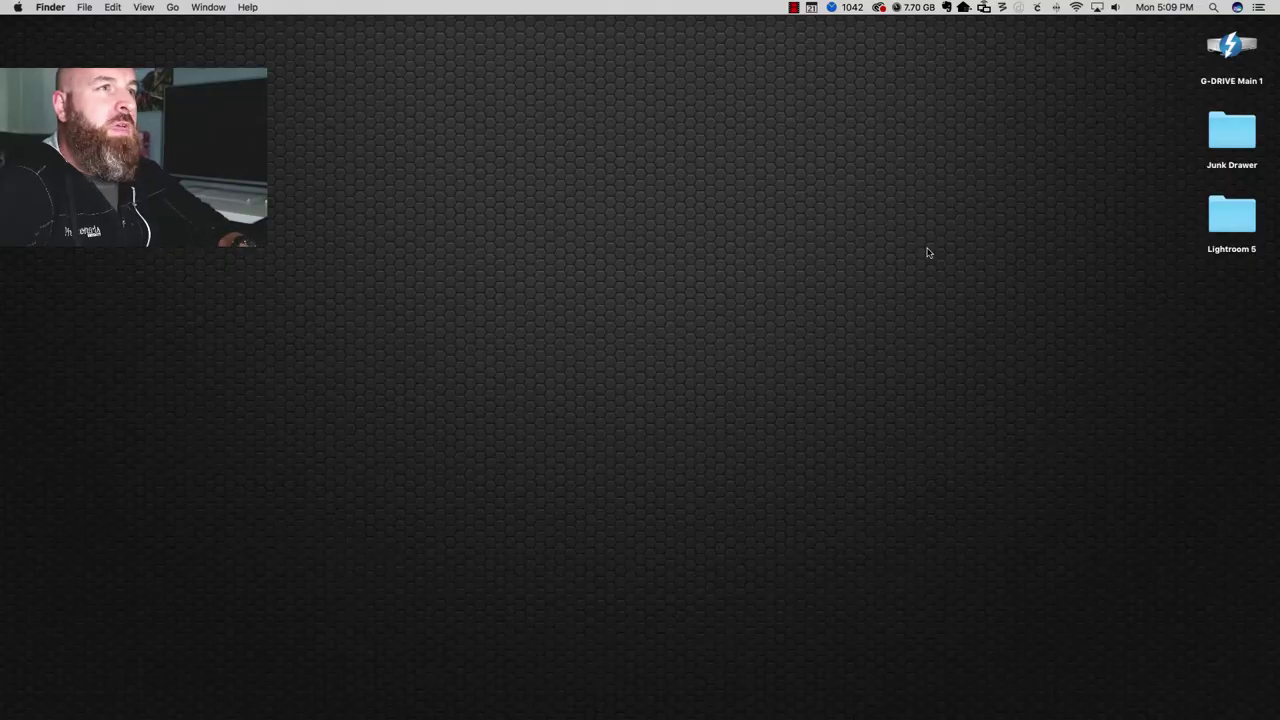
Step: Open Lr 5 Catalog.lrcat from the Lightroom 5 folder with the newer Adobe Lightroom
{"action": "double_click", "coordinate": [1227, 224]}
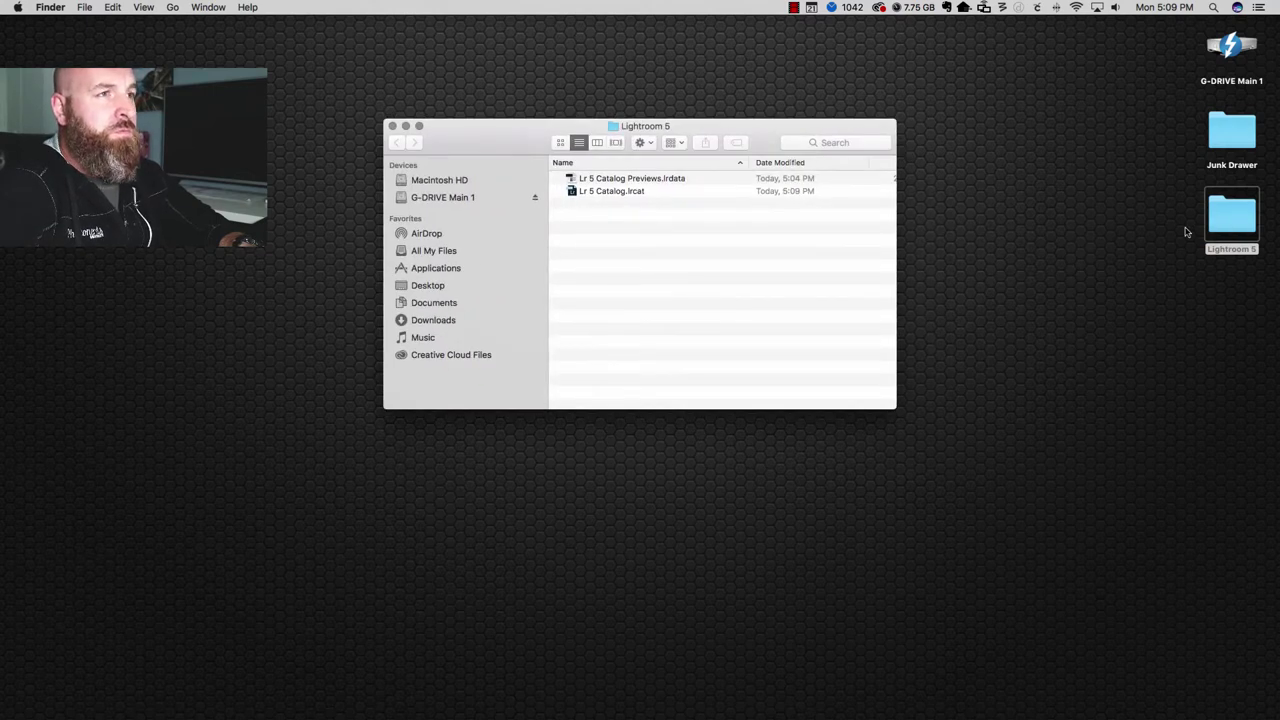
{"action": "left_click", "coordinate": [603, 196]}
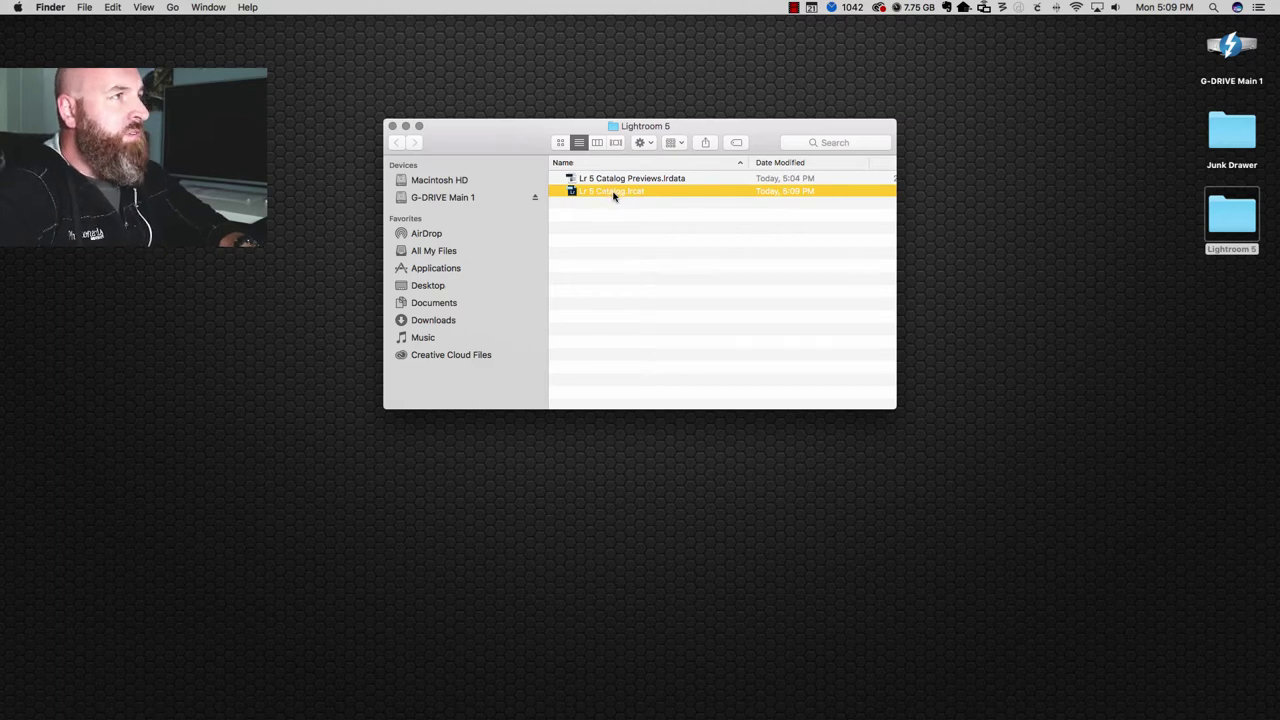
{"action": "right_click", "coordinate": [614, 195]}
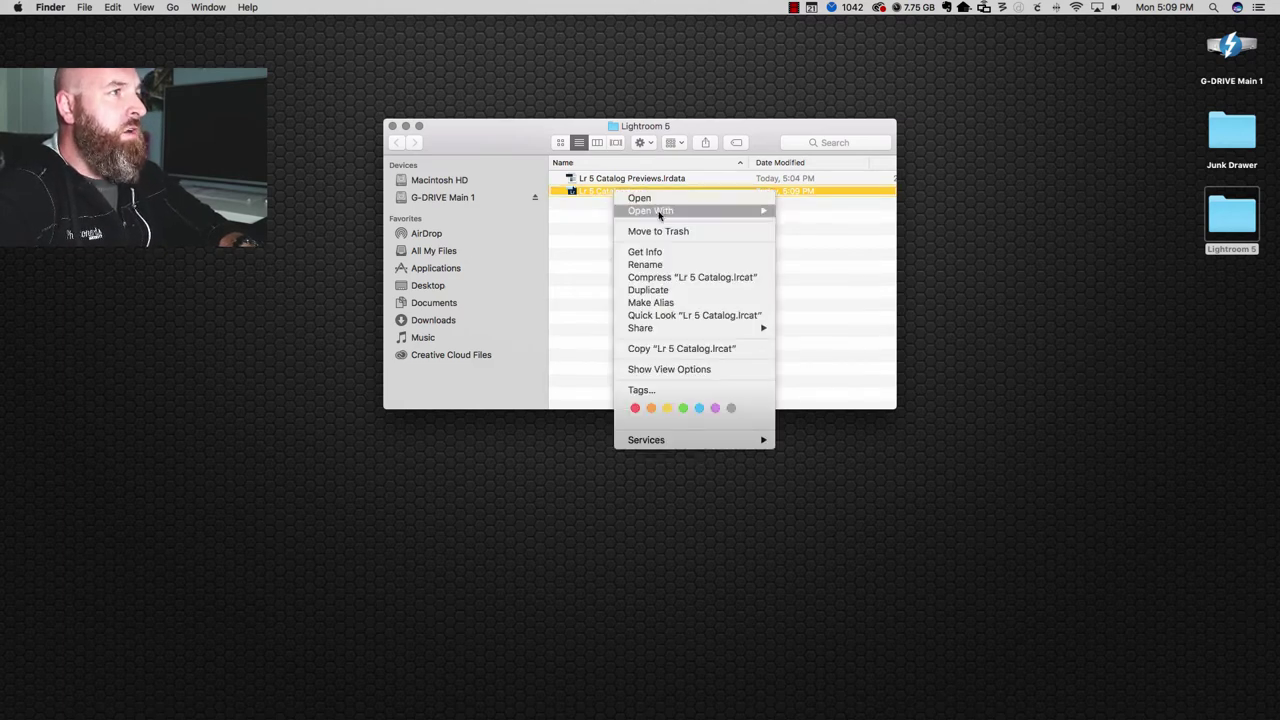
{"action": "mouse_move", "coordinate": [651, 211]}
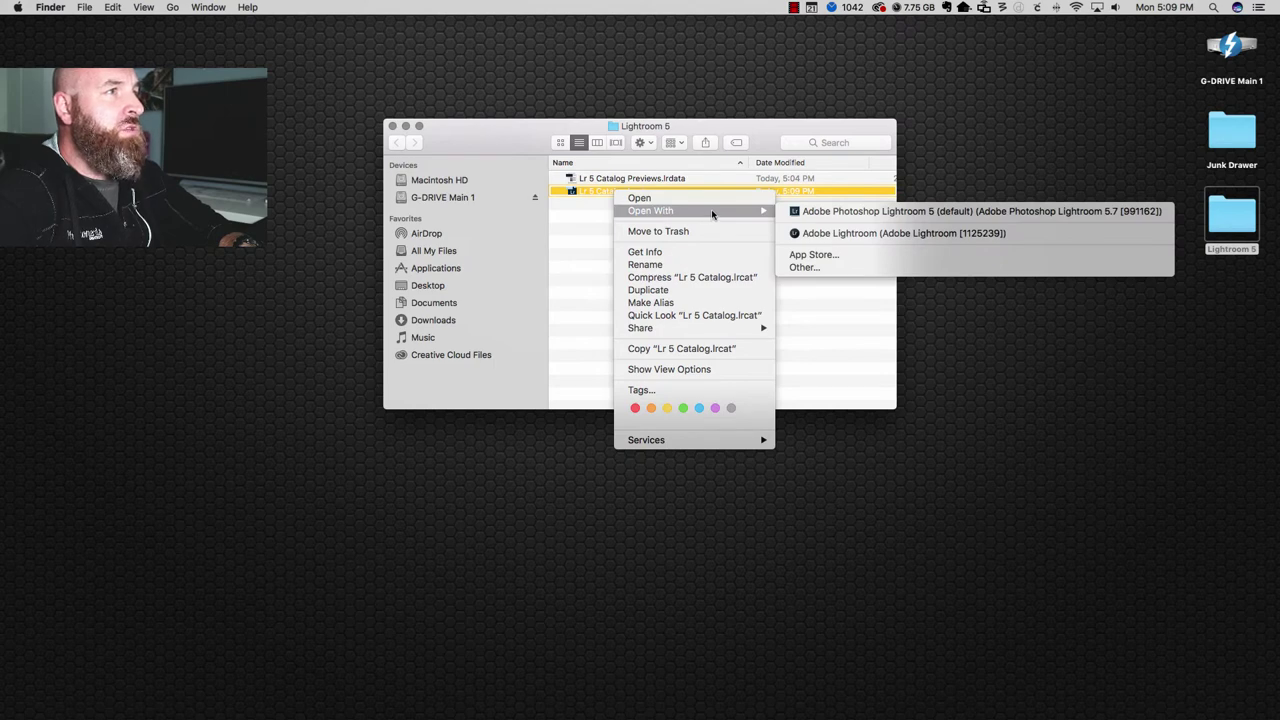
{"action": "left_click", "coordinate": [851, 236]}
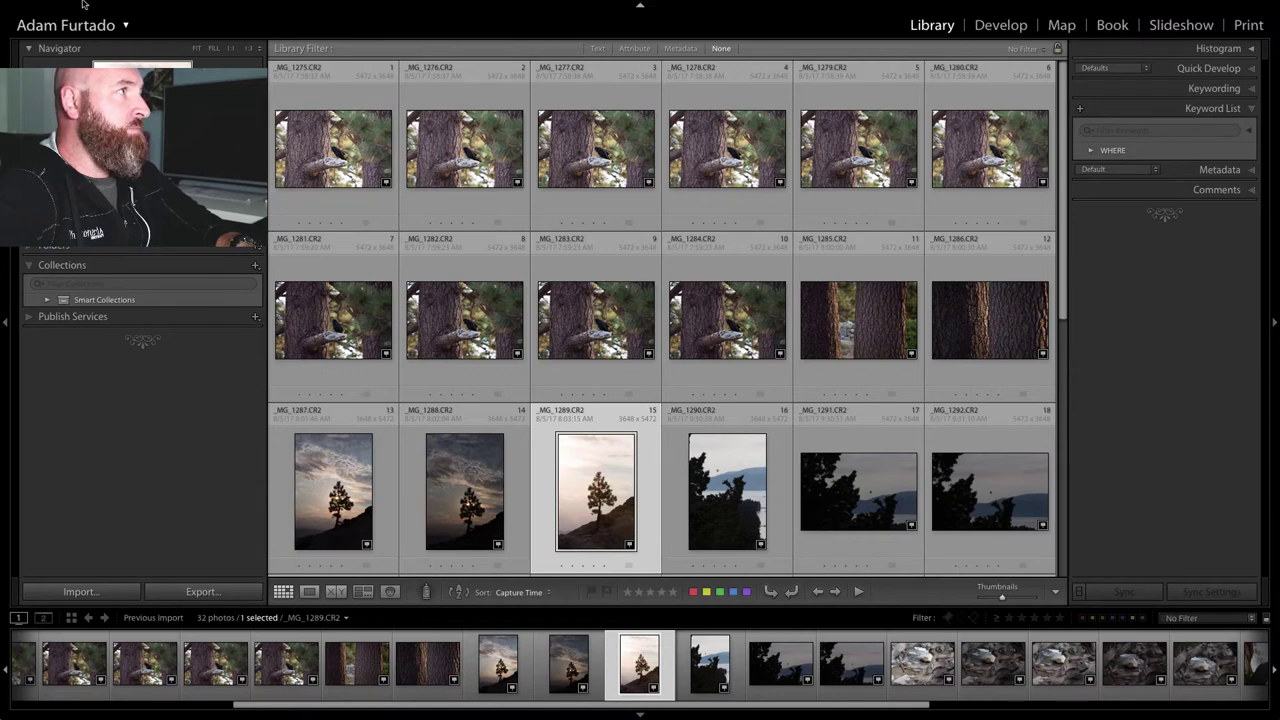
Step: Show Lr 5 Catalog-2.lrcat from Catalog Settings and compare it with the original in Finder
{"action": "left_click", "coordinate": [62, 8]}
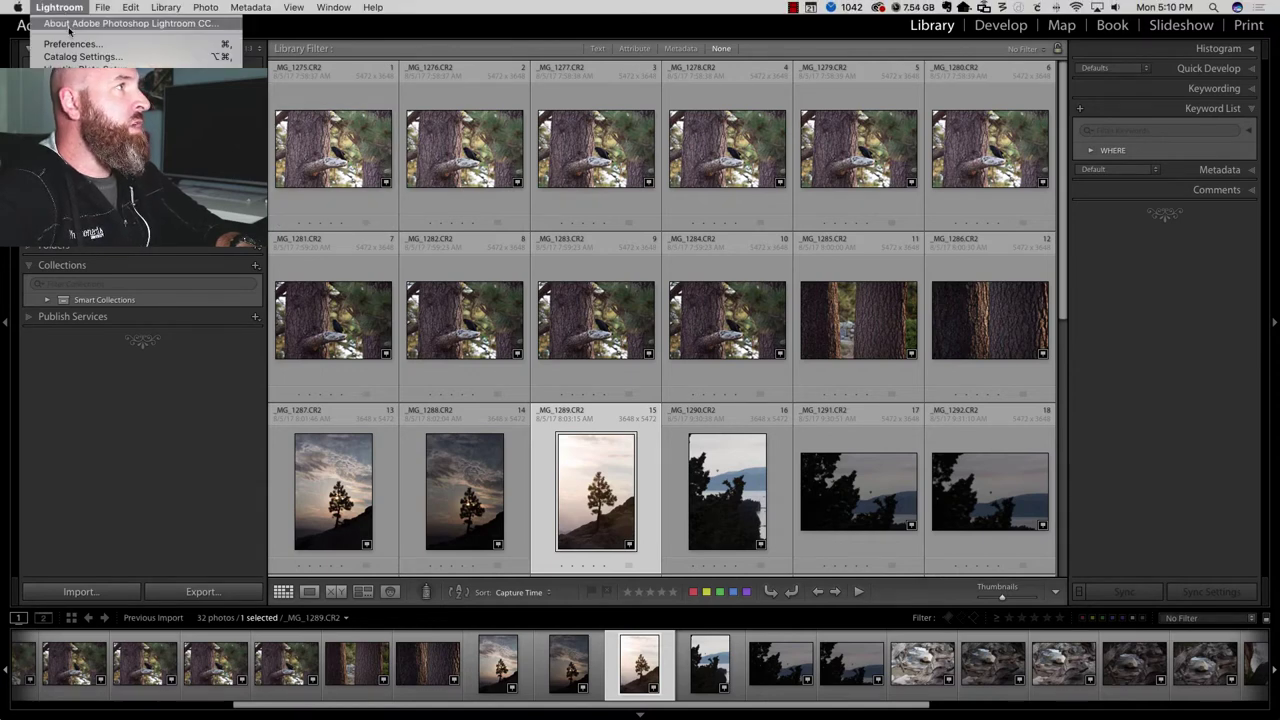
{"action": "left_click", "coordinate": [72, 57]}
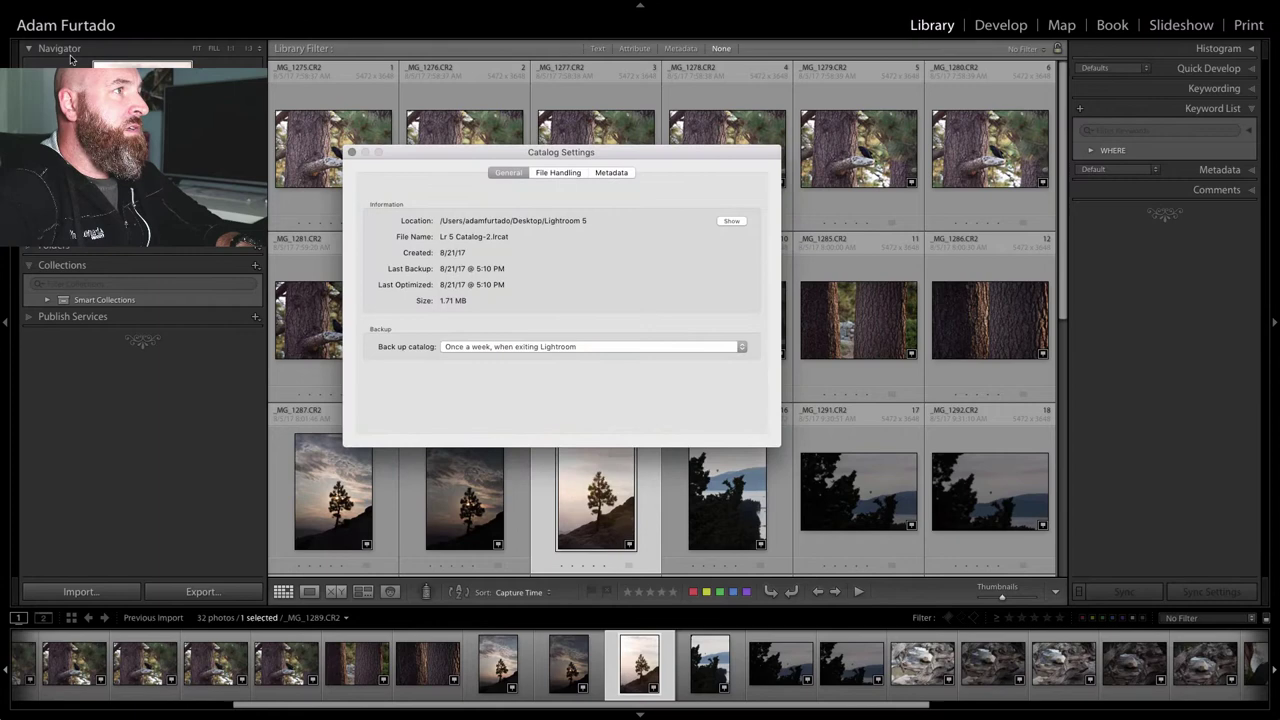
{"action": "left_click", "coordinate": [731, 221]}
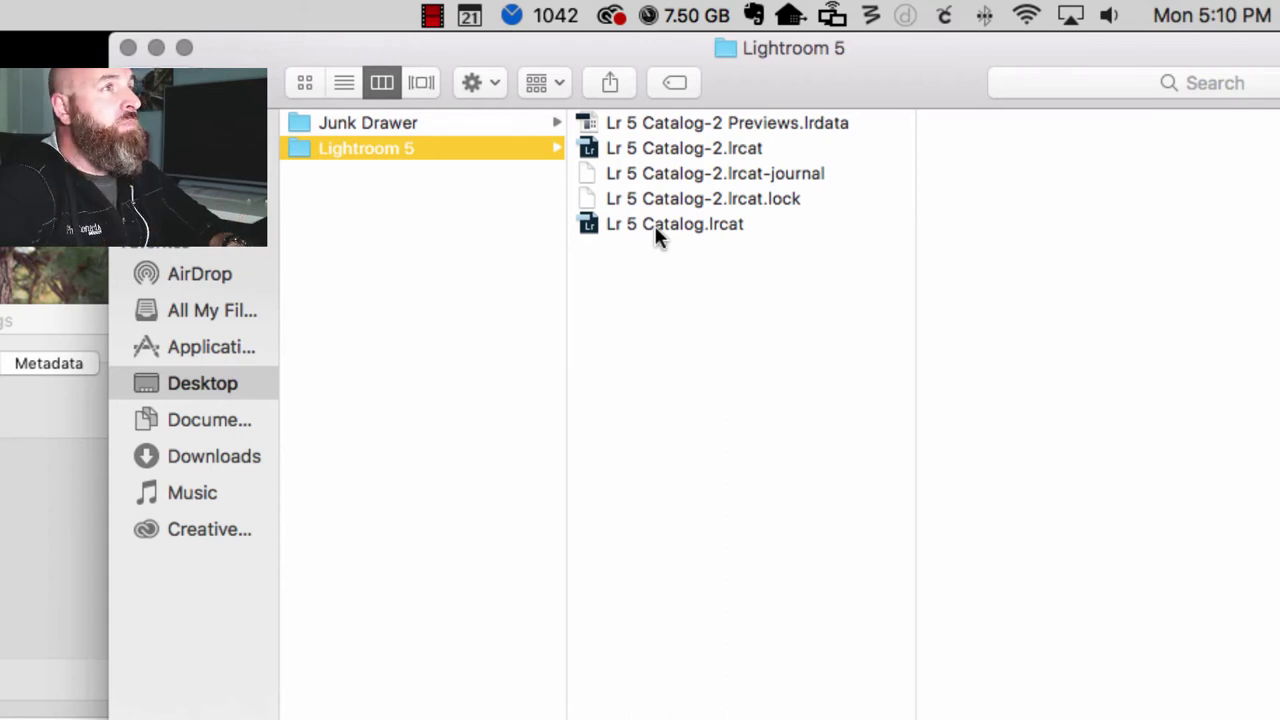
{"action": "left_click", "coordinate": [635, 150]}
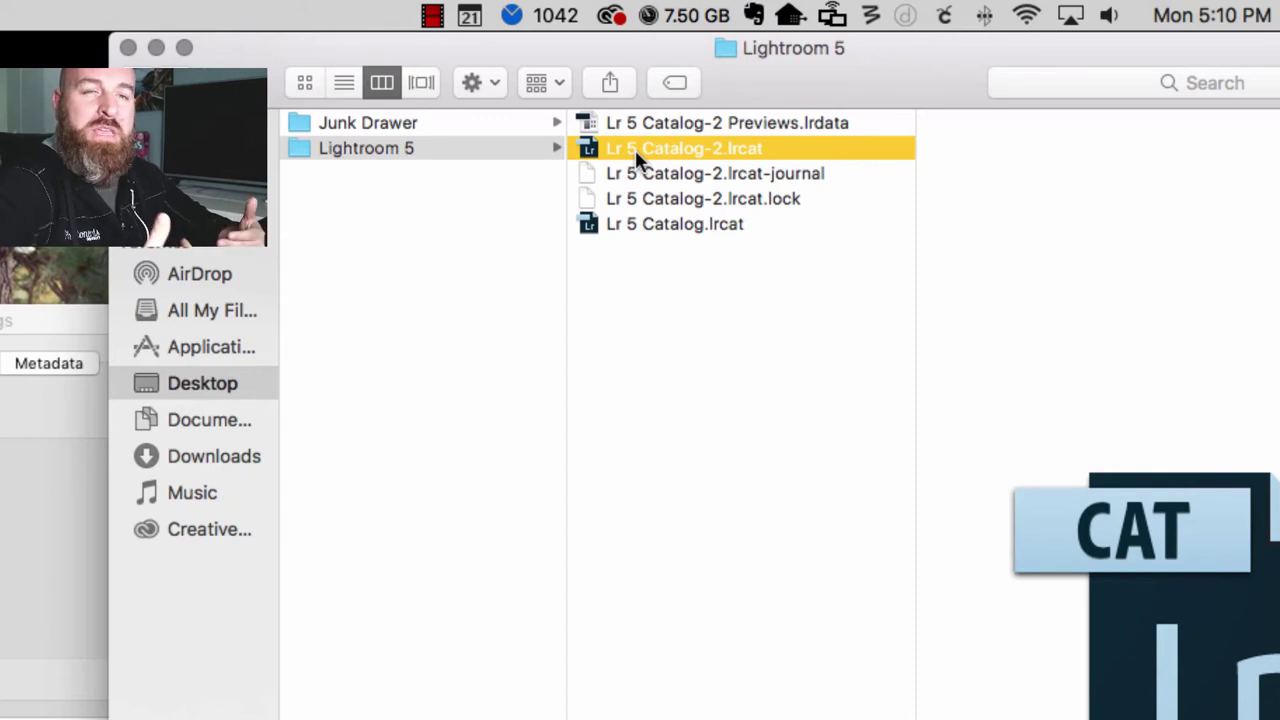
{"action": "left_click", "coordinate": [660, 226]}
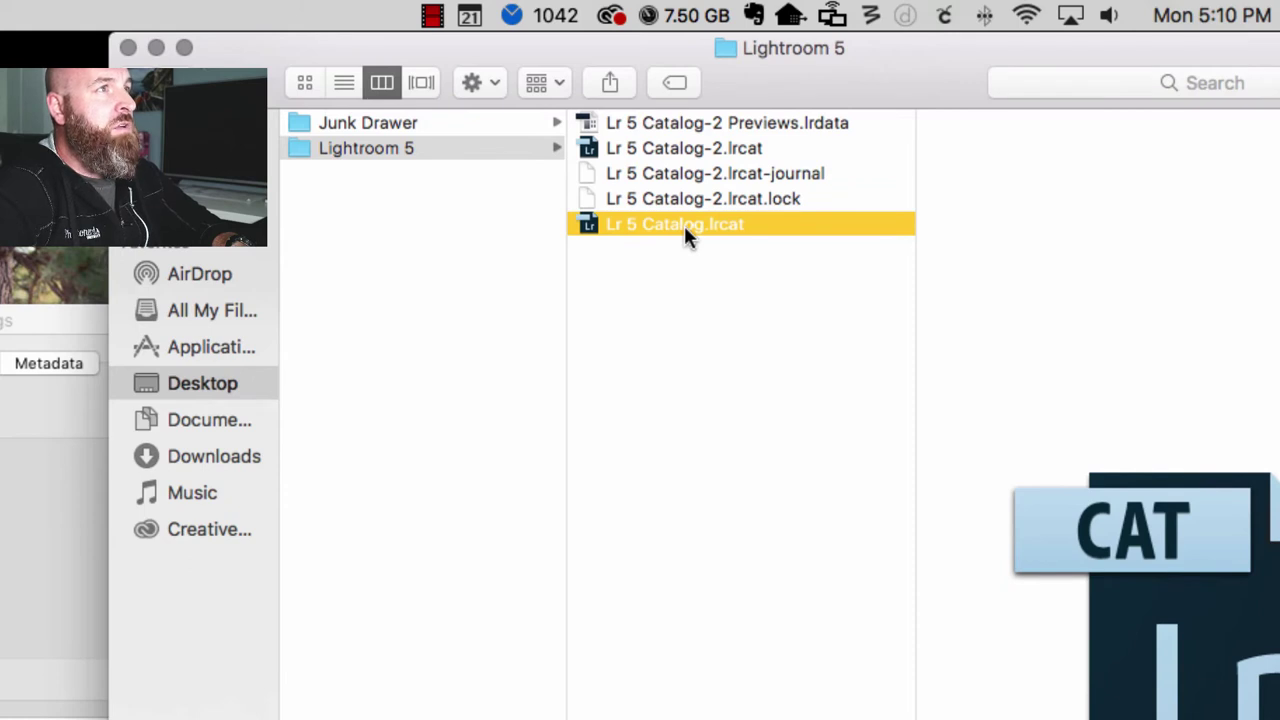
{"action": "left_click", "coordinate": [660, 150]}
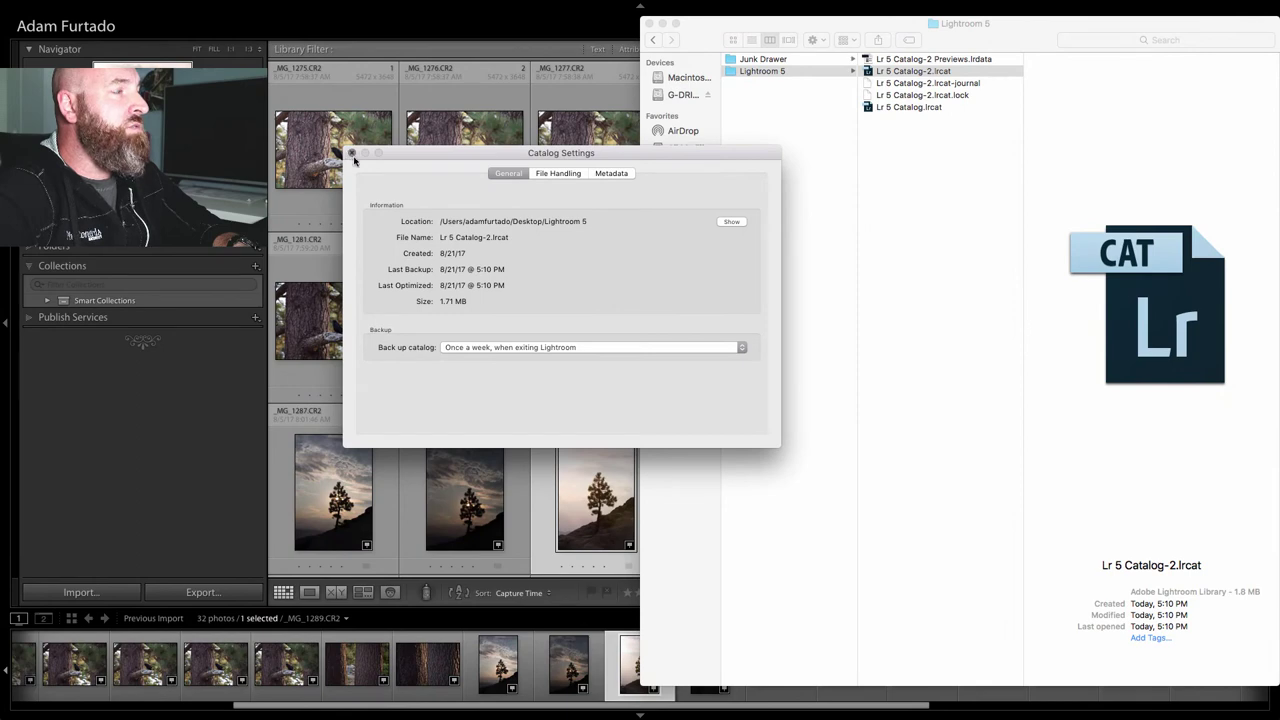
Step: Close Catalog Settings and quit Lightroom
{"action": "left_click", "coordinate": [351, 154]}
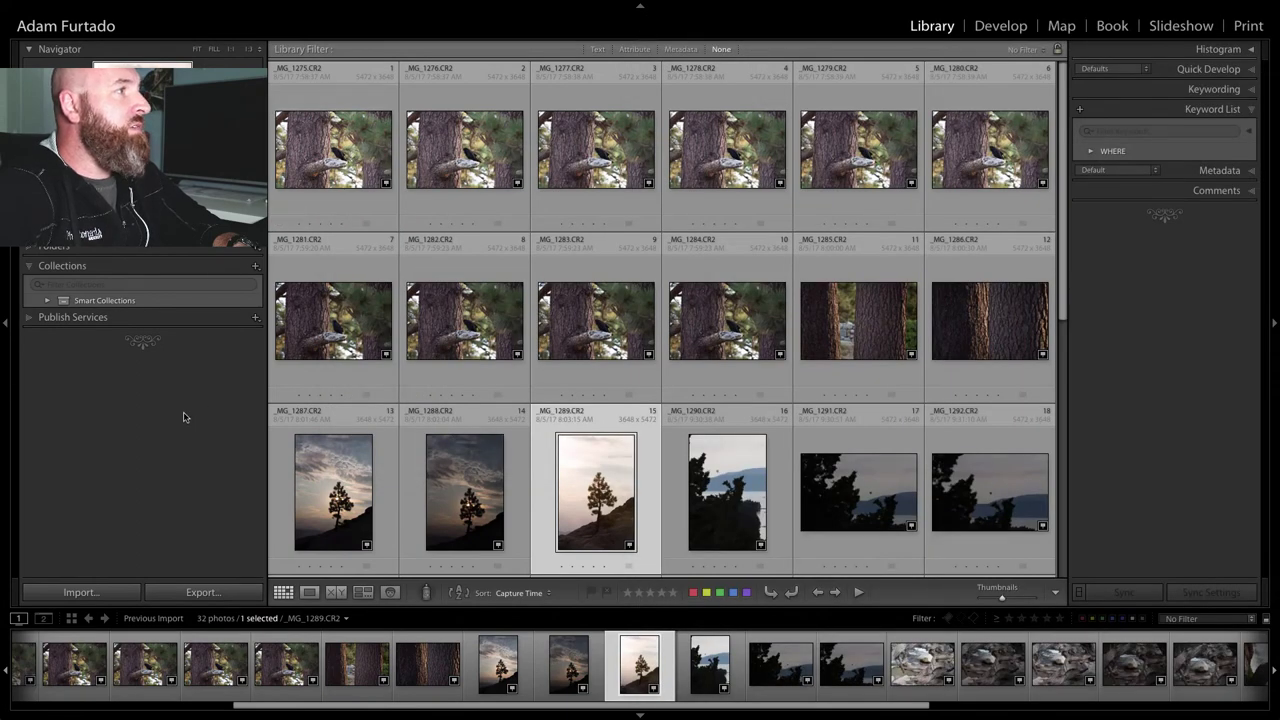
{"action": "left_click", "coordinate": [57, 8]}
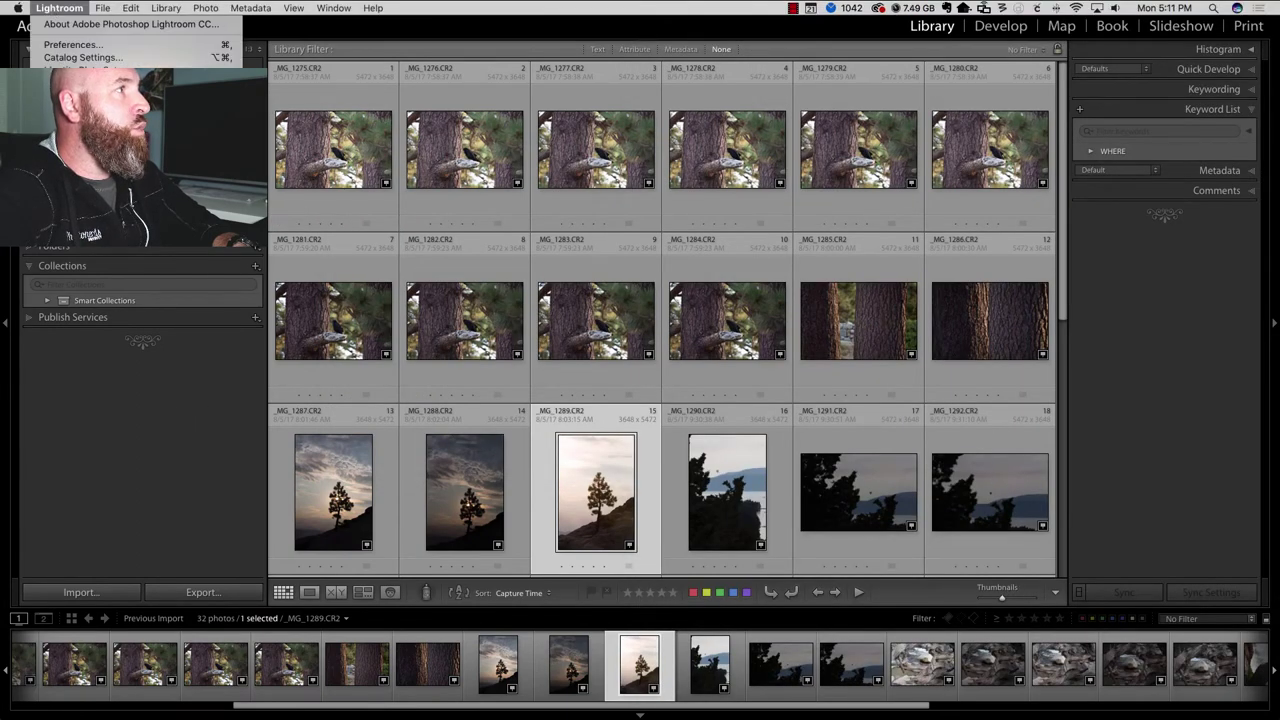
{"action": "left_click", "coordinate": [70, 172]}
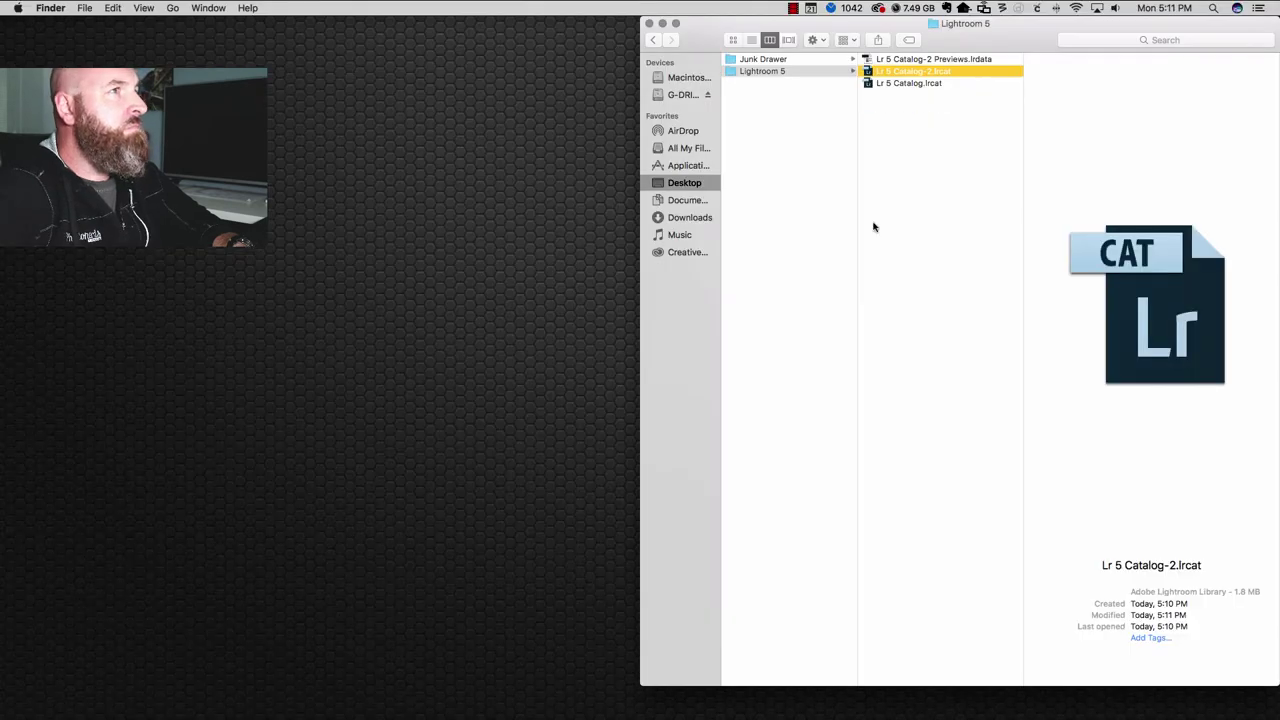
Step: Compare details of Lr 5 Catalog.lrcat and Lr 5 Catalog-2.lrcat in the Finder window
{"action": "left_click_drag", "start_coordinate": [961, 40], "coordinate": [919, 96]}
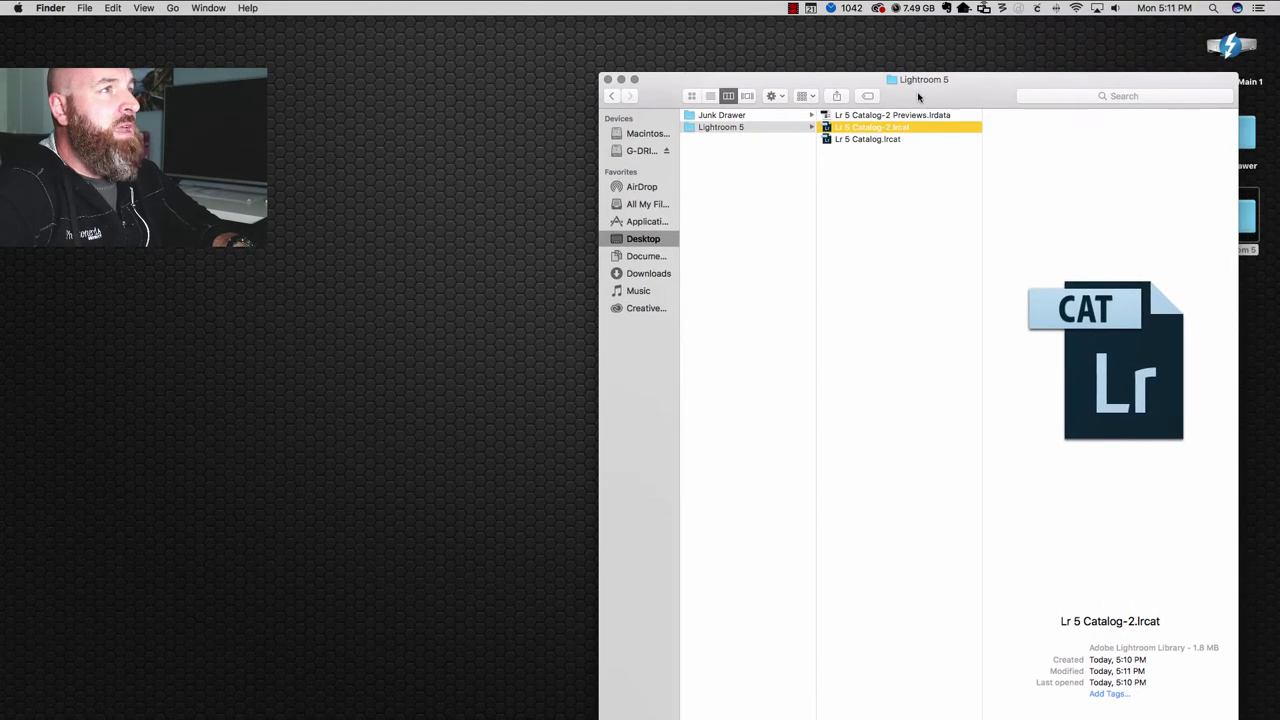
{"action": "left_click", "coordinate": [888, 157]}
{"action": "left_click", "coordinate": [862, 141]}
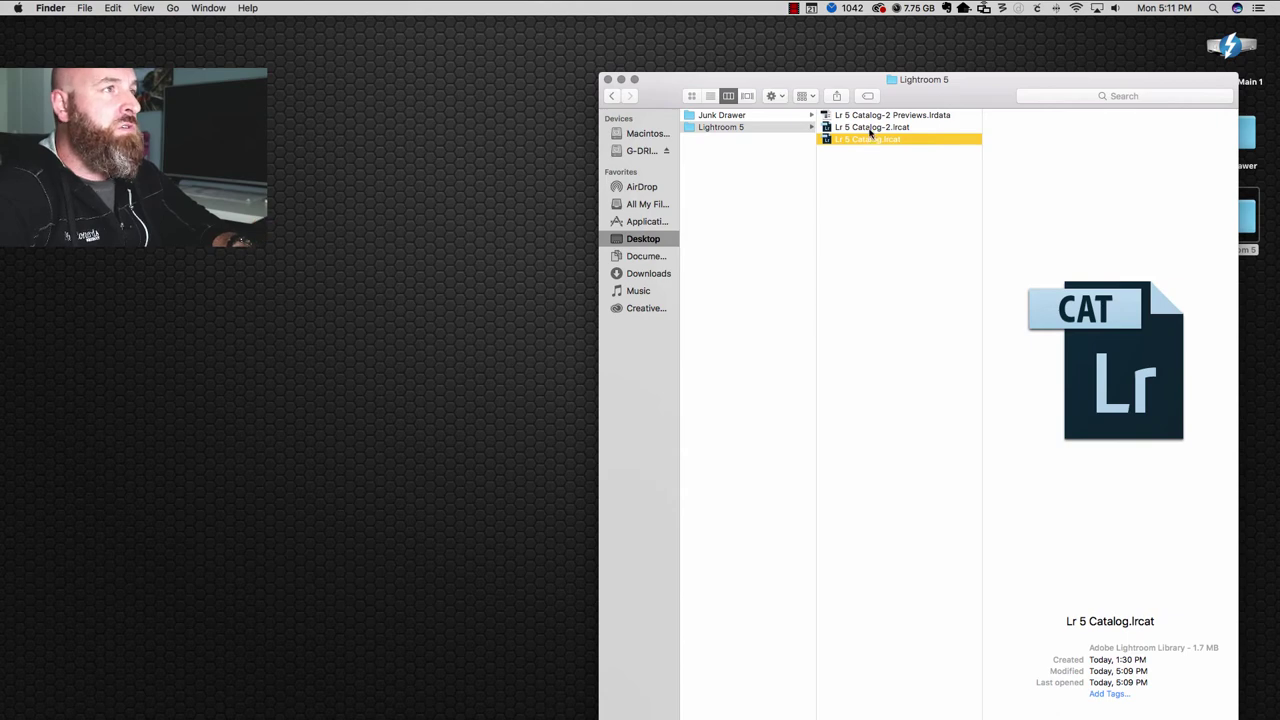
{"action": "left_click", "coordinate": [871, 129]}
{"action": "left_click", "coordinate": [870, 142]}
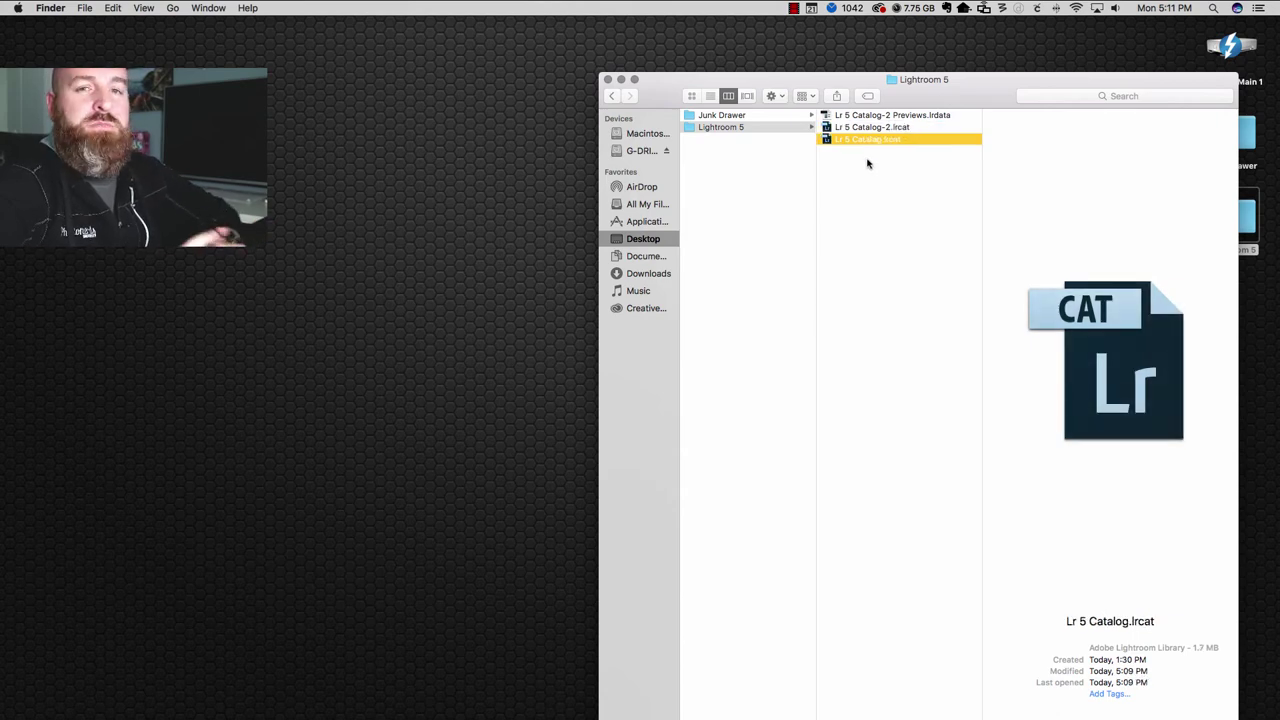